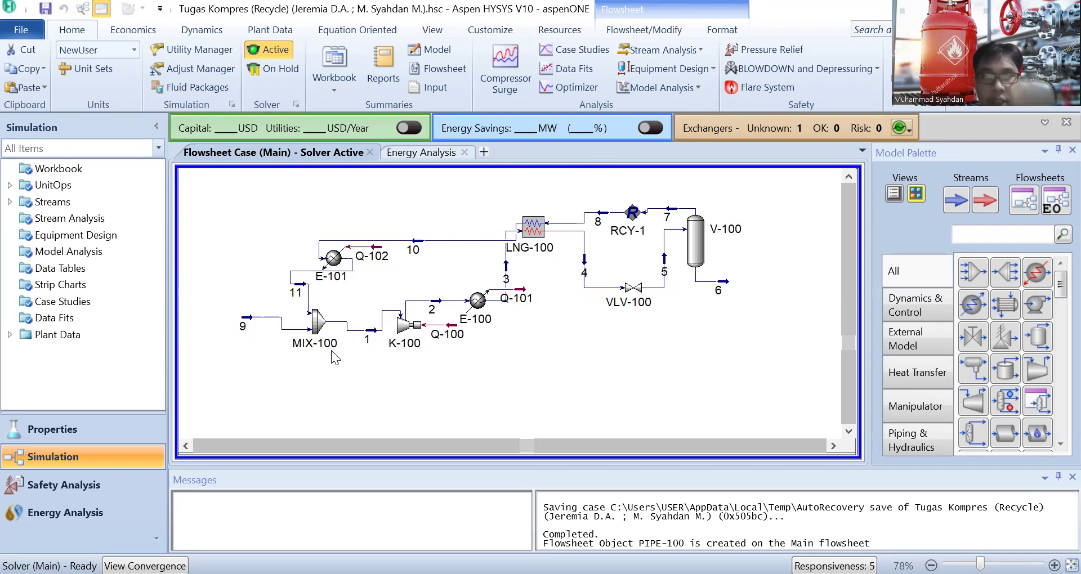
Review the temperature, pressure and mass flow of stream 1, and the inlet and outlet conditions of compressor K-100
double_click(374, 338)
mouse_move(493, 304)
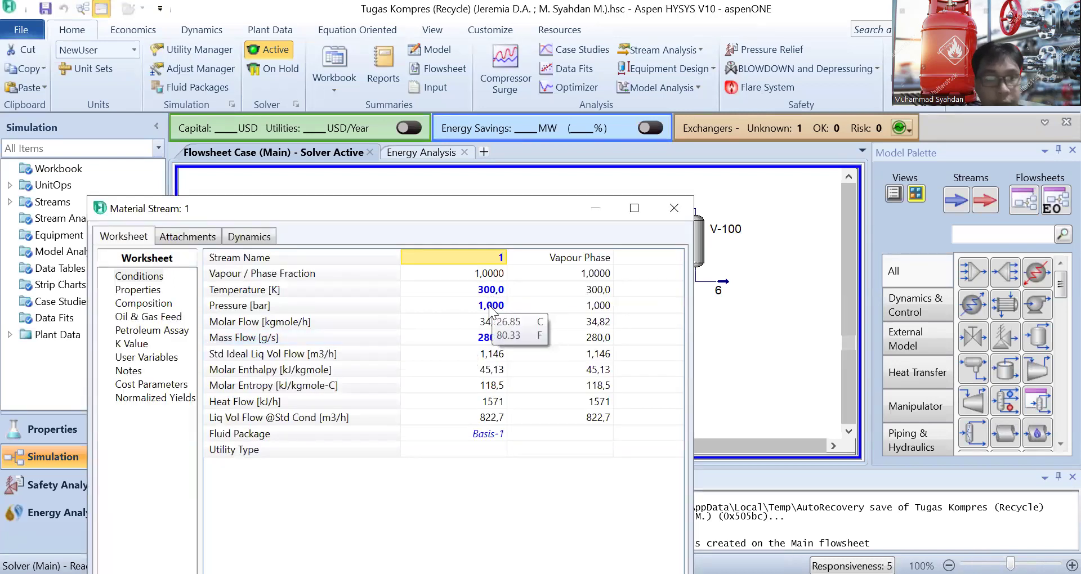
mouse_move(491, 352)
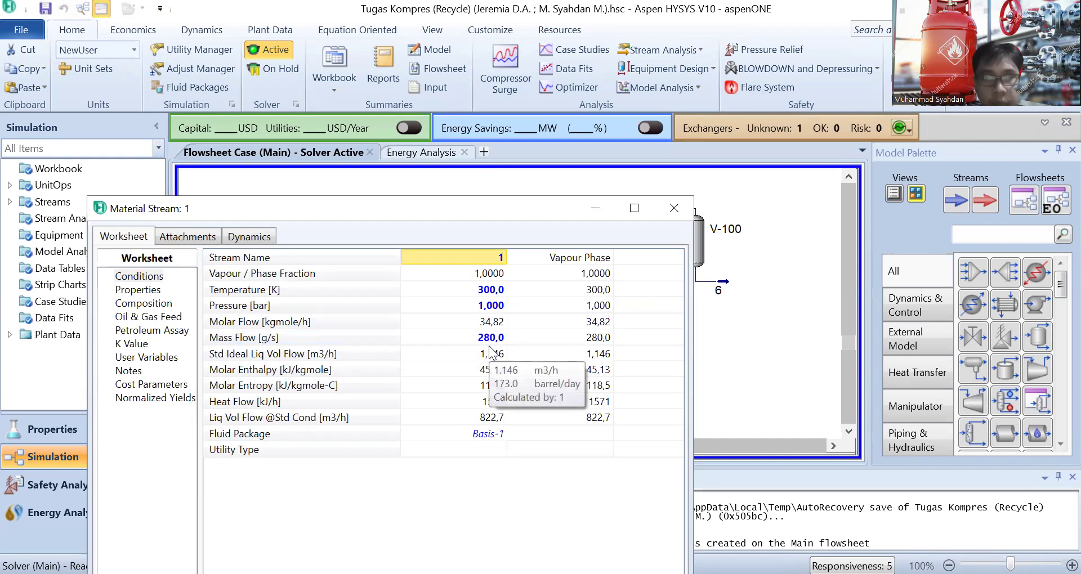
left_click(674, 208)
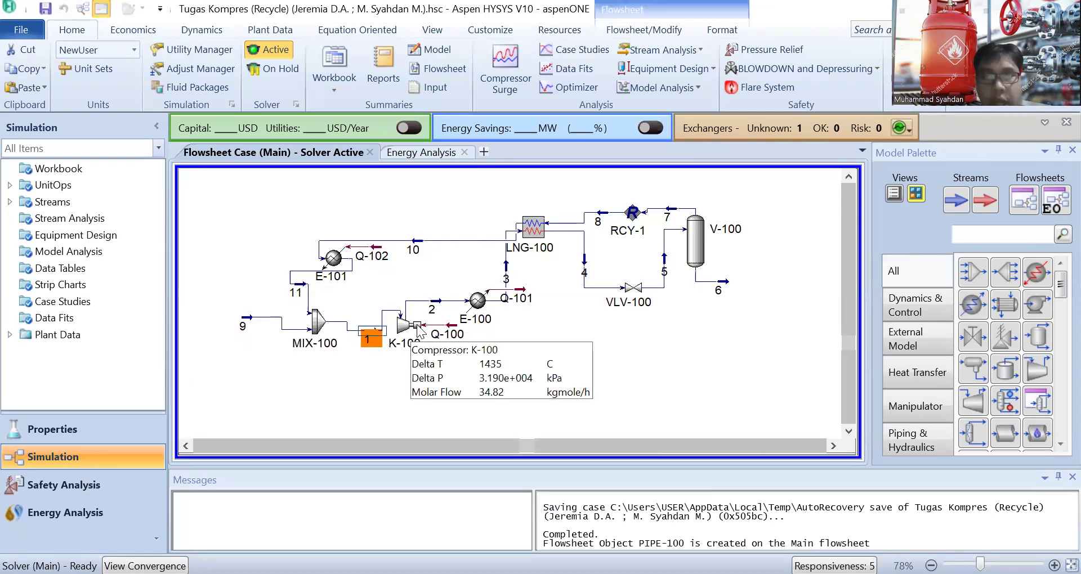
double_click(416, 326)
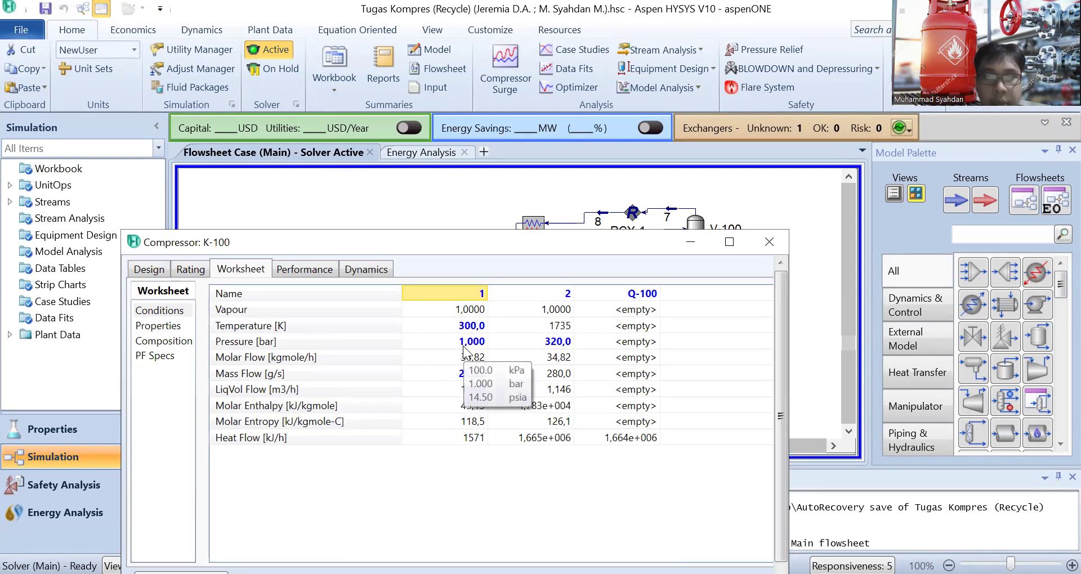
mouse_move(562, 347)
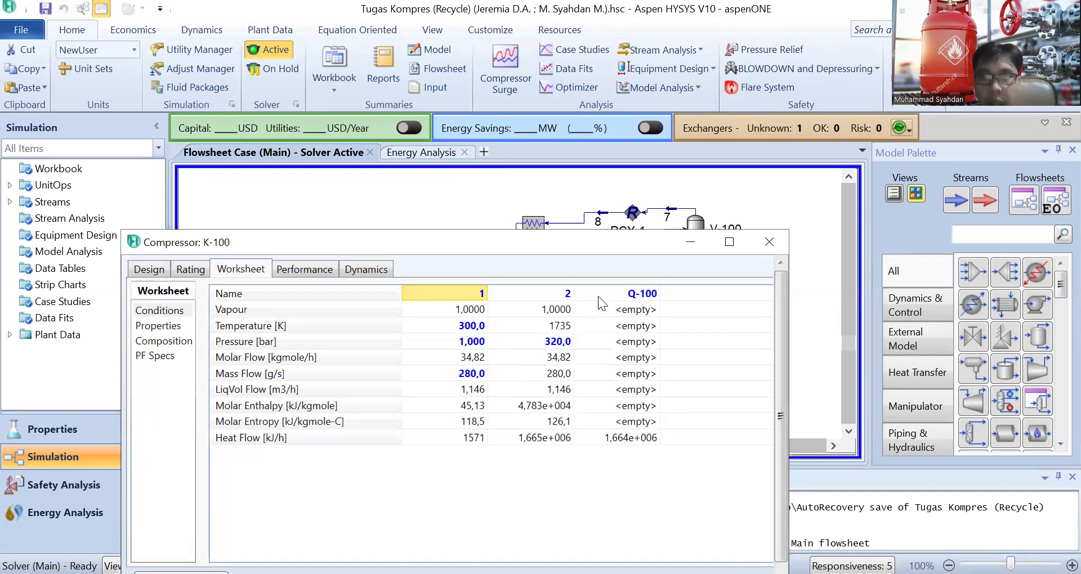
left_click(773, 248)
Examine the worksheet of cooler E-100, comparing the temperature and pressure of streams 2 and 3
double_click(479, 302)
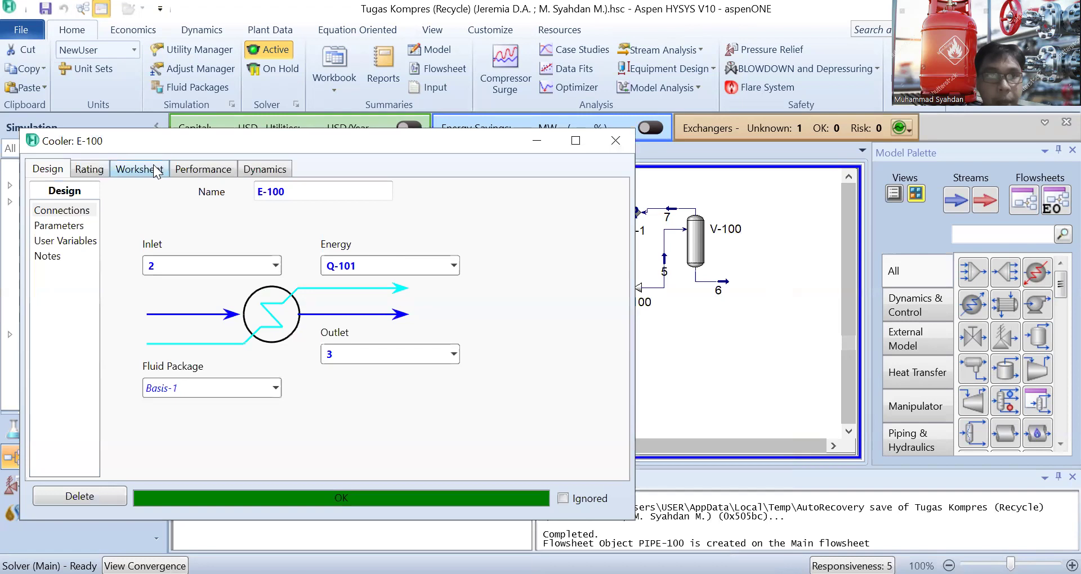
left_click(156, 171)
mouse_move(366, 275)
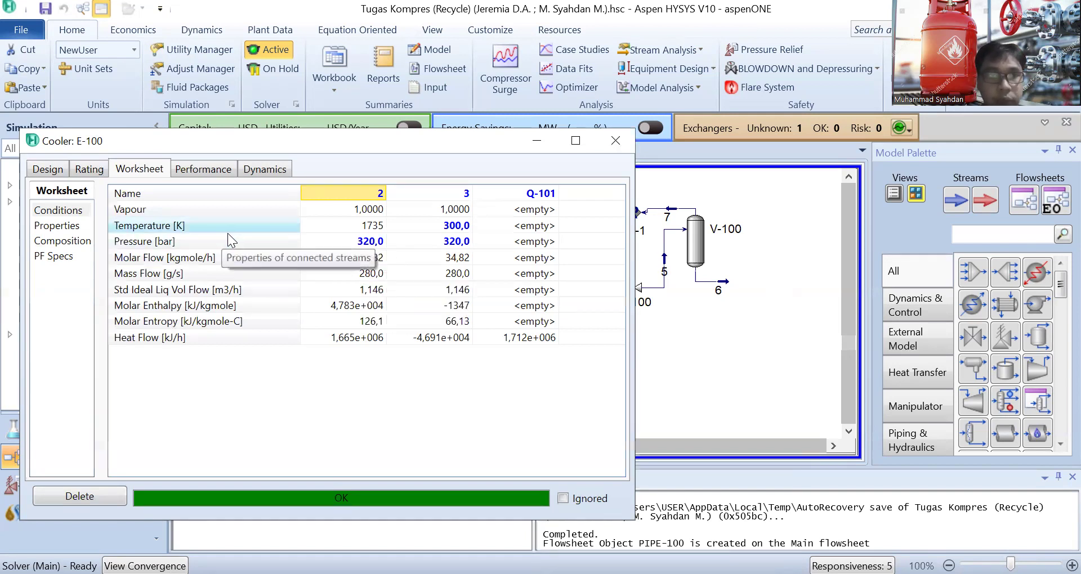
mouse_move(448, 230)
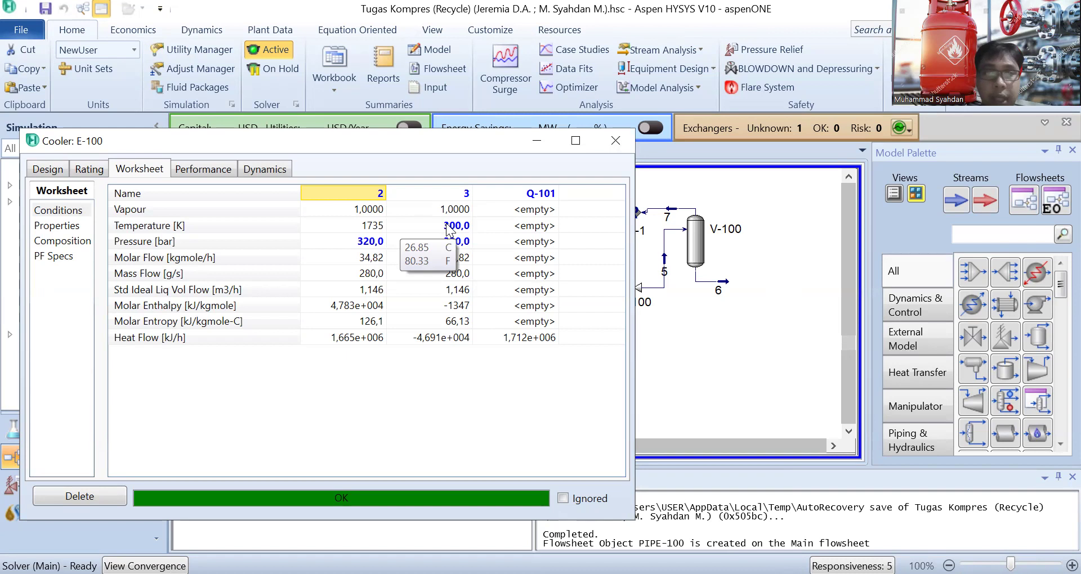
mouse_move(383, 235)
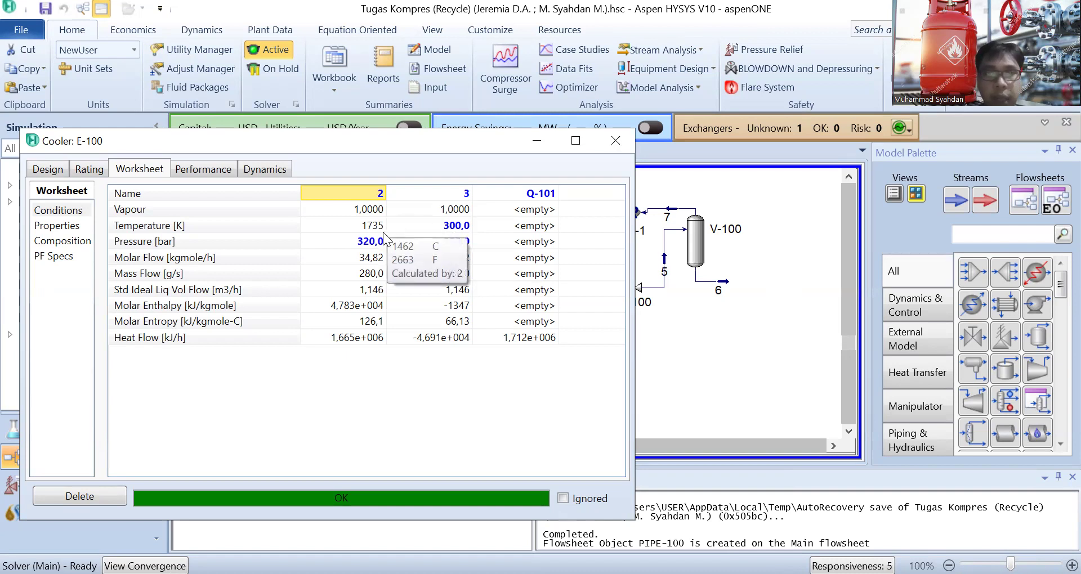
left_click(622, 144)
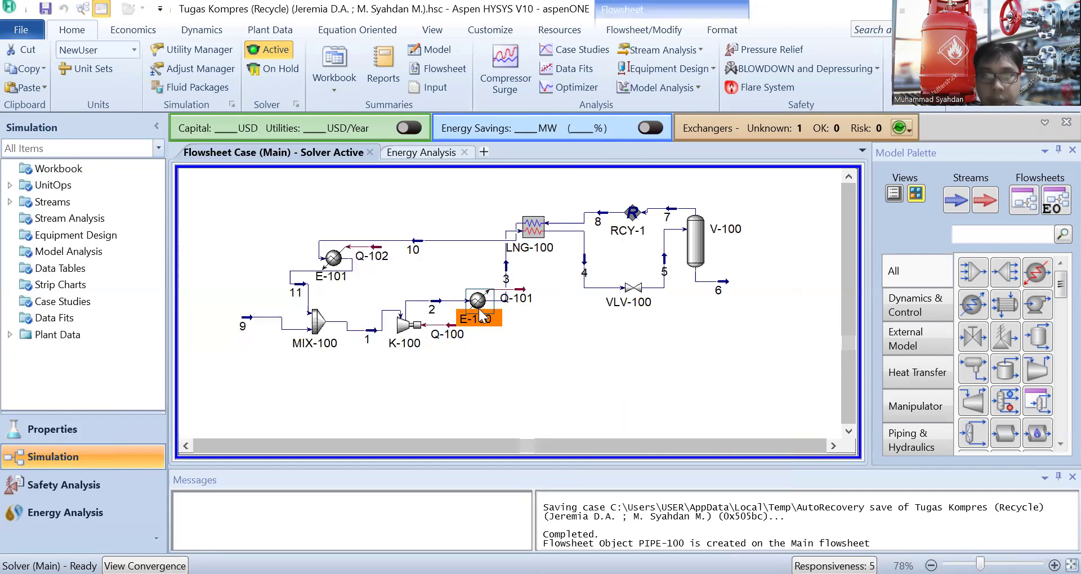
Inspect the stream conditions around heat exchanger LNG-100, including those of its outlet stream 4
mouse_move(510, 260)
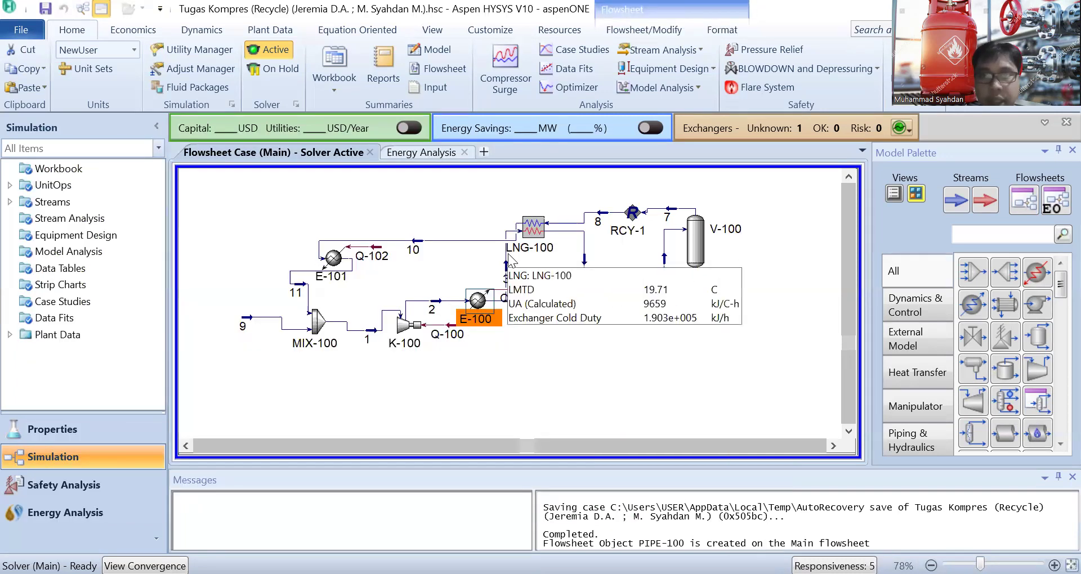
double_click(530, 232)
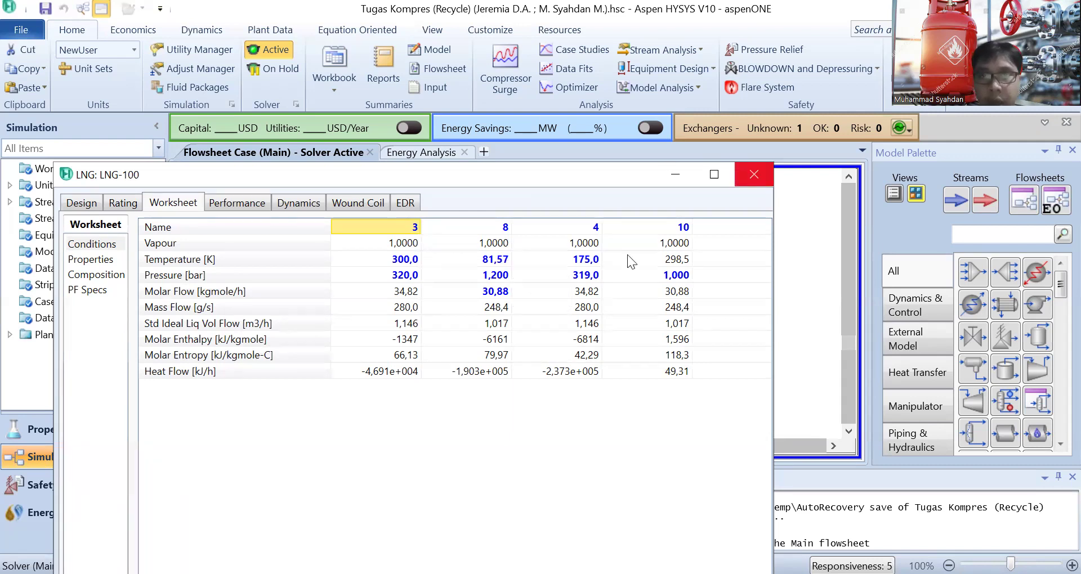
left_click(752, 183)
left_click(587, 270)
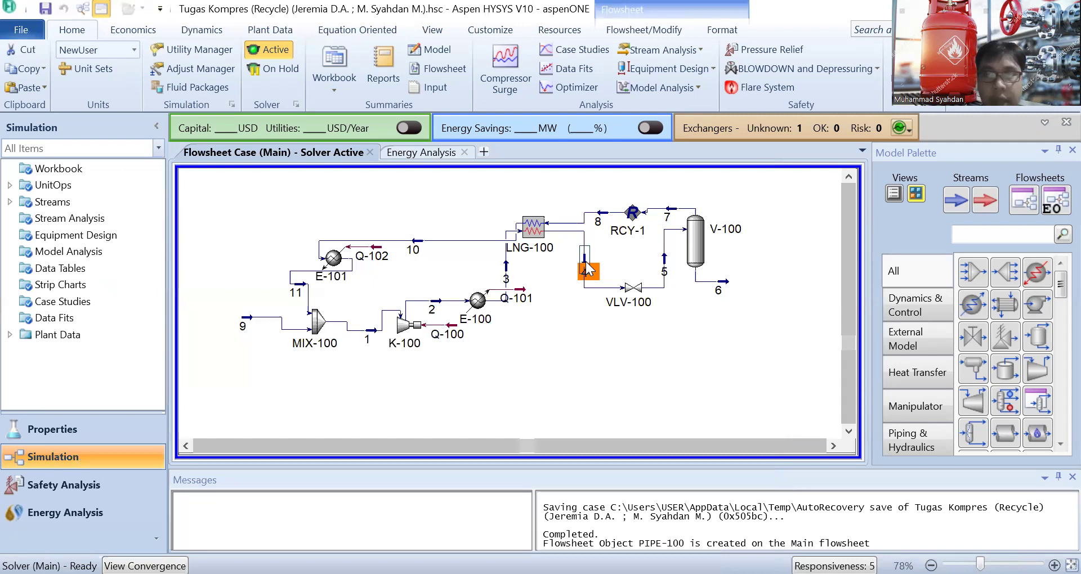
double_click(587, 270)
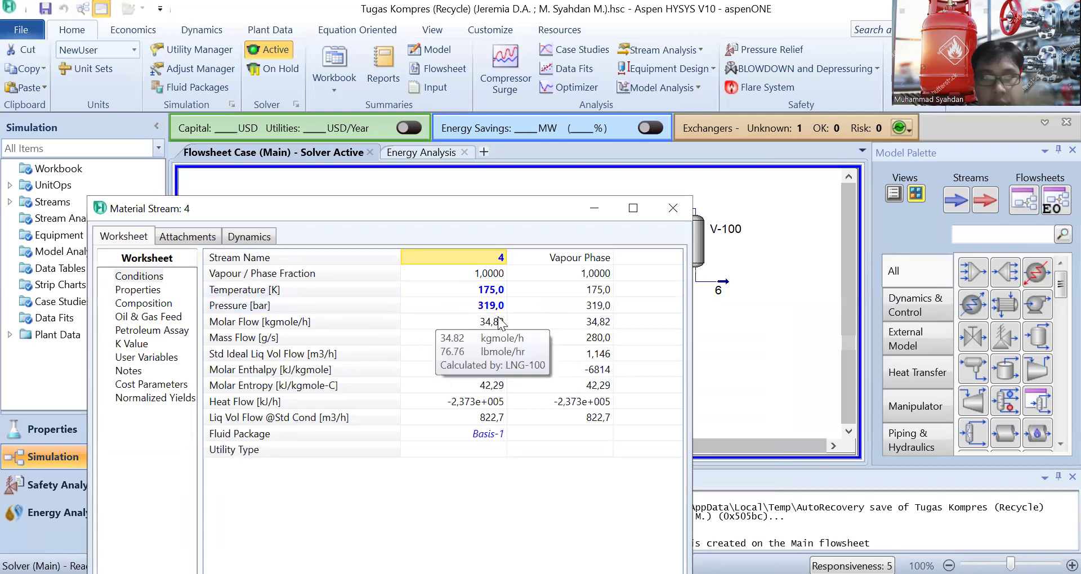
left_click(673, 217)
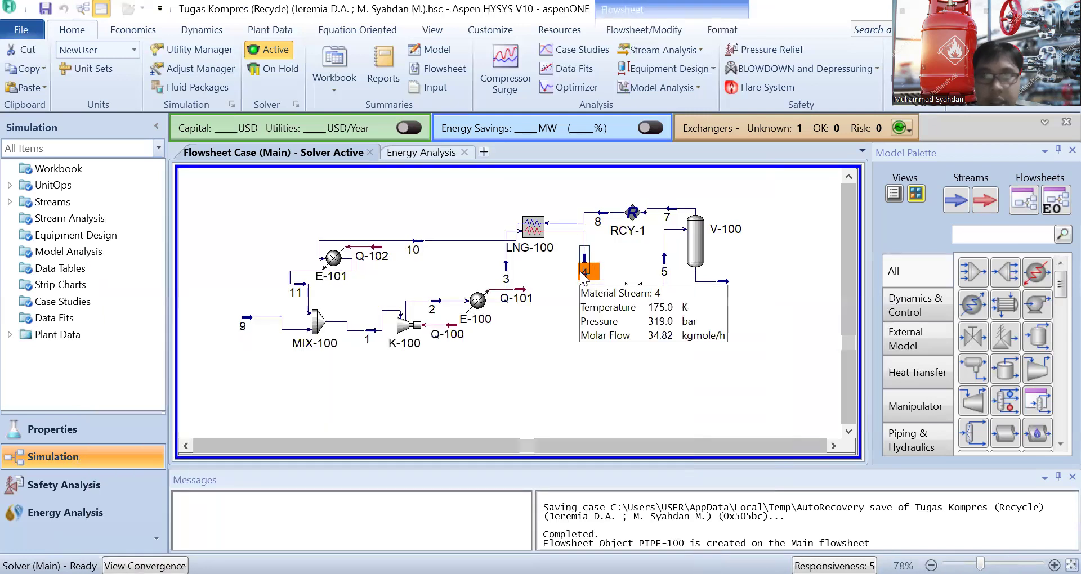
Examine the inlet and outlet conditions of valve VLV-100 in its worksheet
double_click(630, 302)
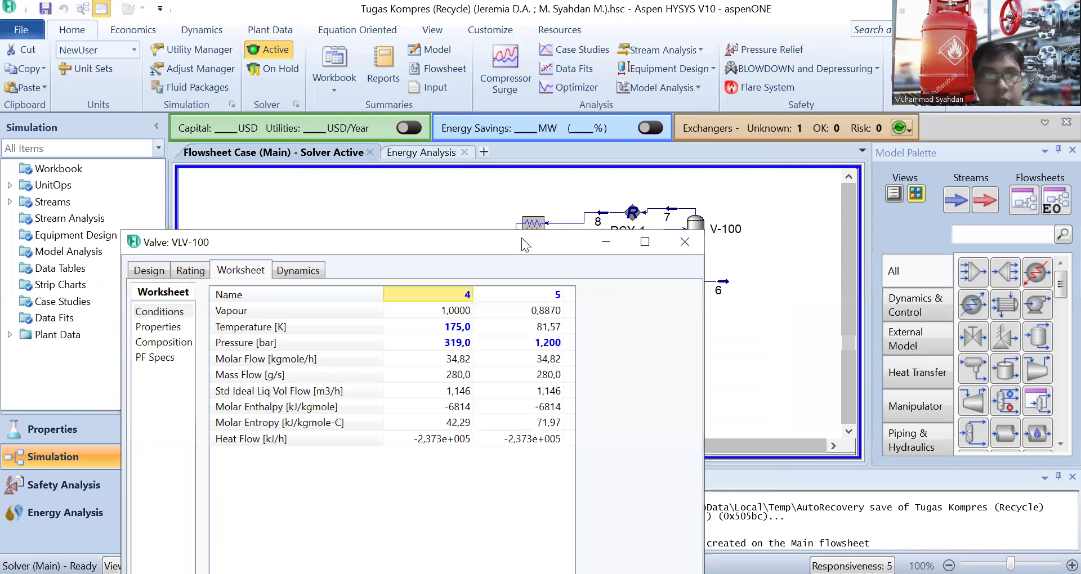
left_click_drag(522, 238, 551, 142)
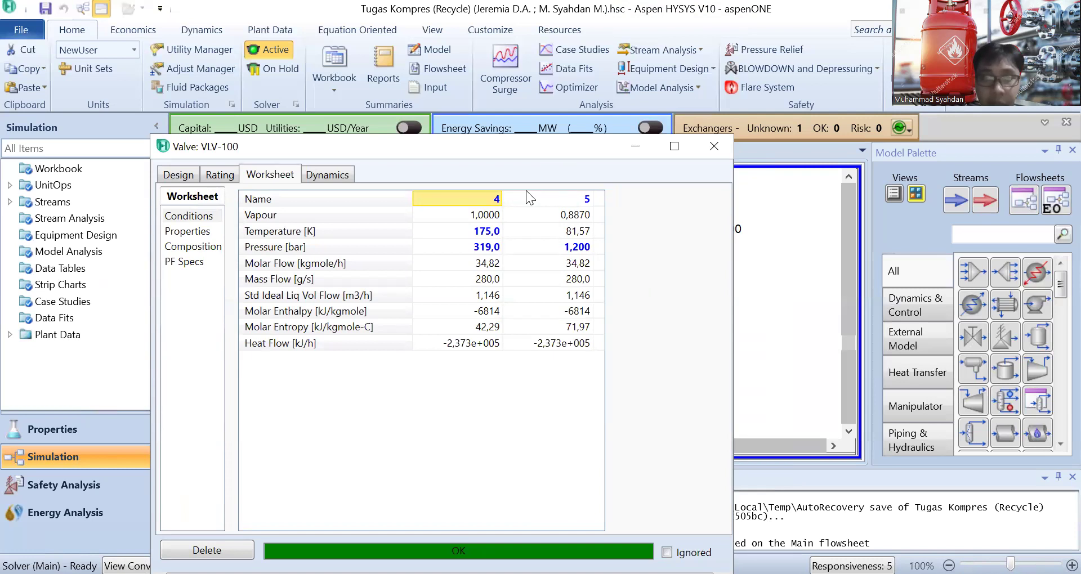
mouse_move(482, 263)
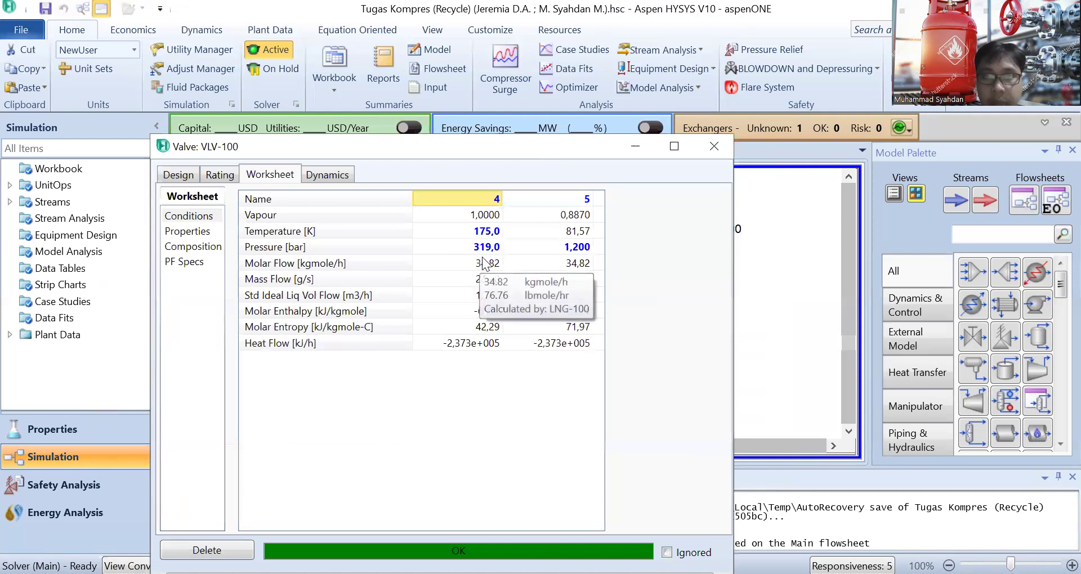
mouse_move(571, 263)
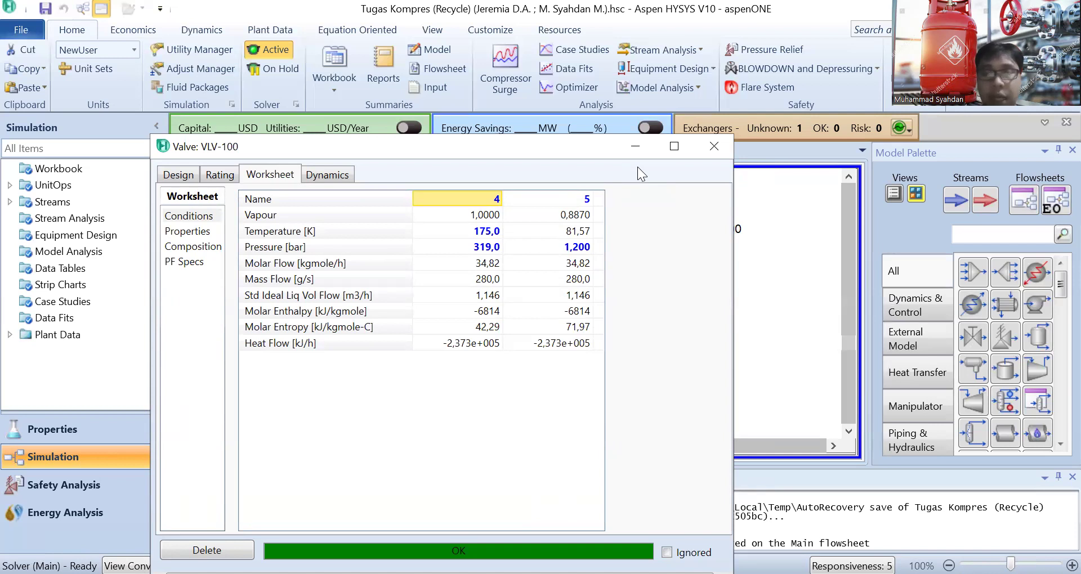
left_click(715, 145)
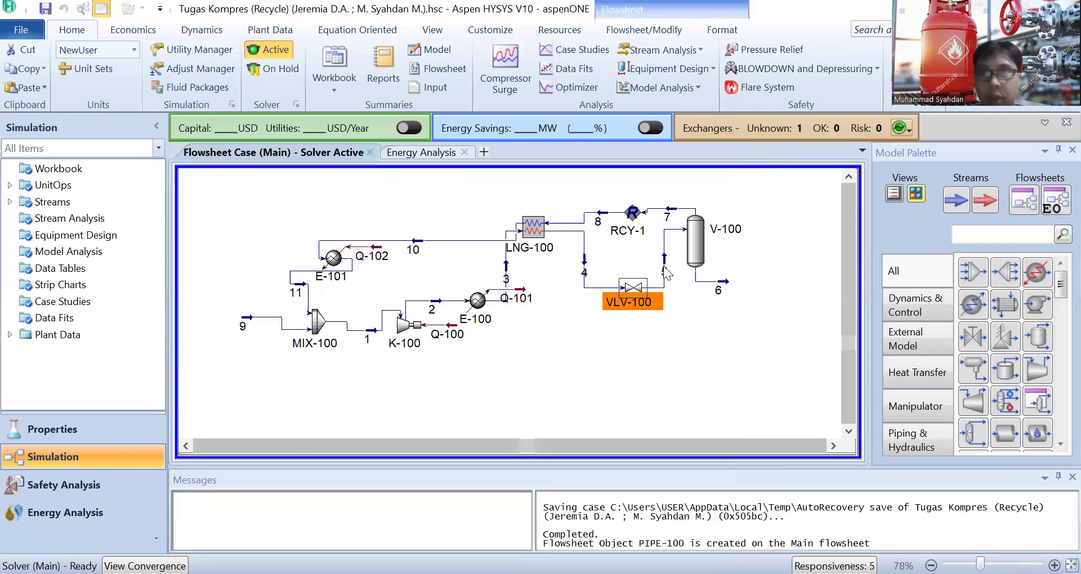
Check the overall, vapour phase and liquid phase conditions of stream 5
double_click(666, 270)
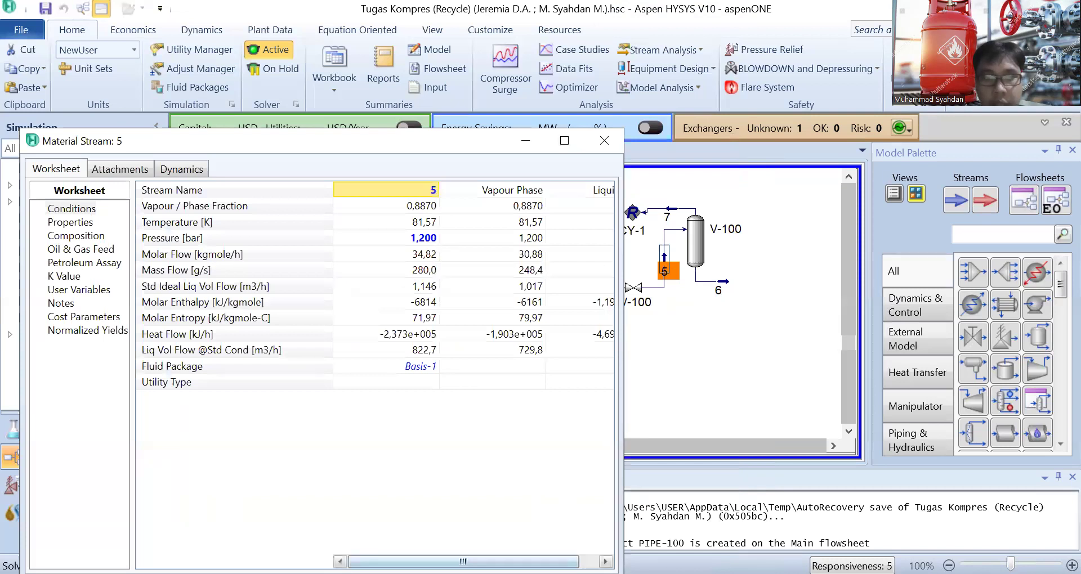
left_click_drag(462, 561, 480, 562)
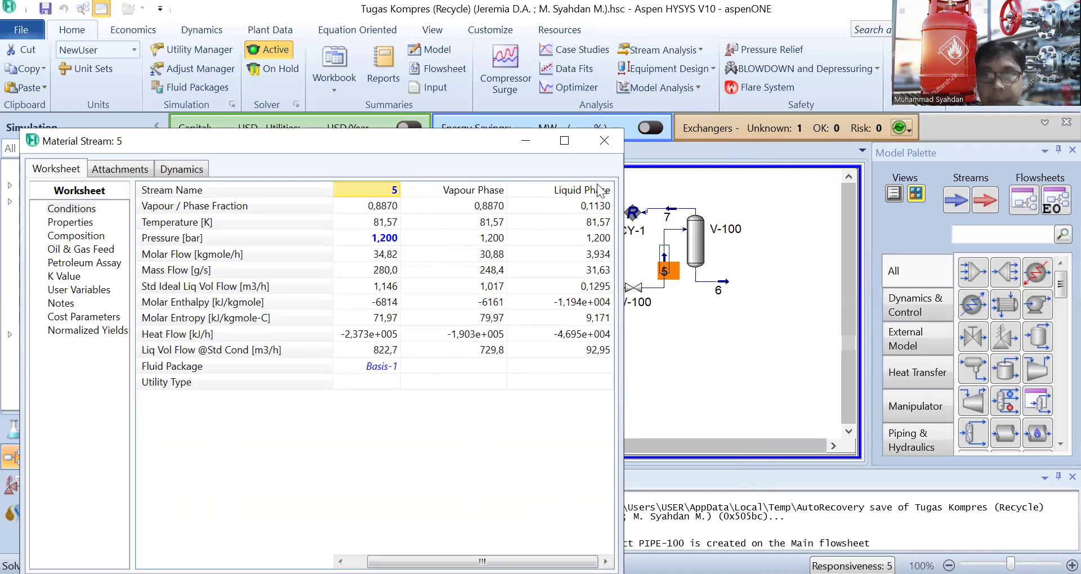
left_click(603, 141)
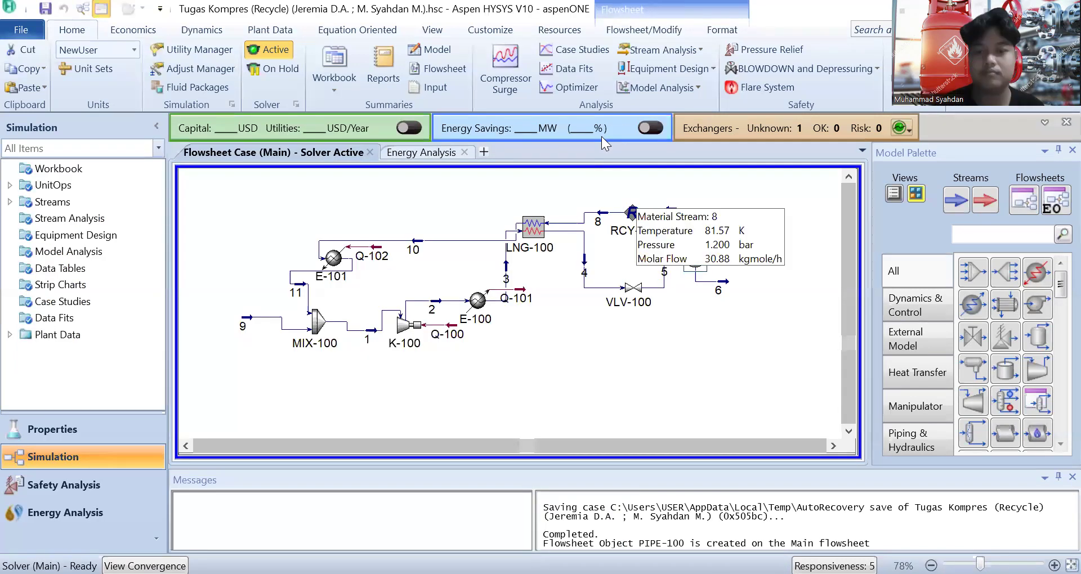
Review the worksheet of separator V-100, comparing feed stream 5 with product streams 6 and 7
left_click(696, 242)
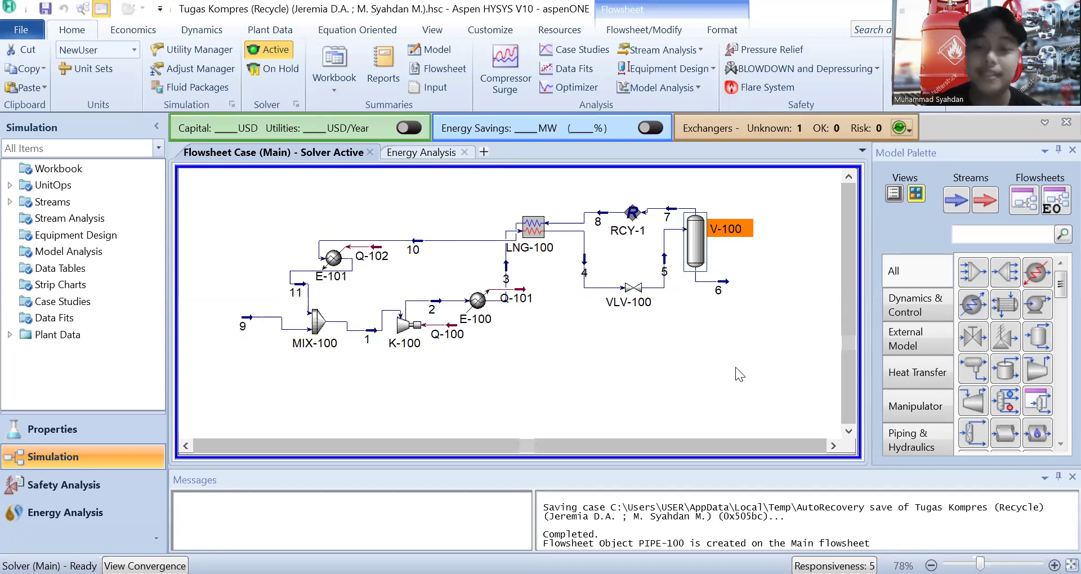
double_click(696, 246)
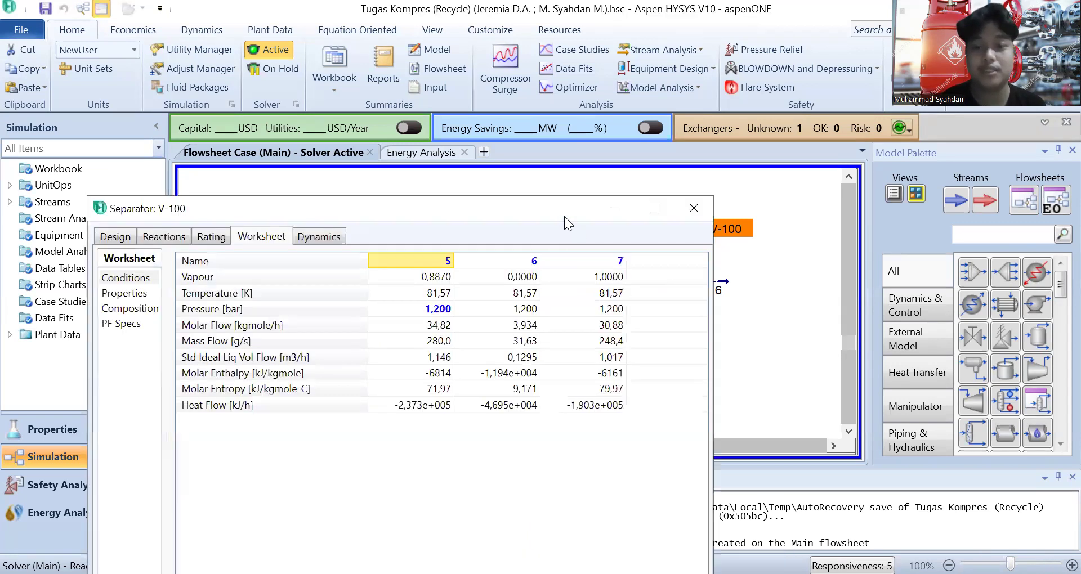
left_click_drag(556, 207, 477, 161)
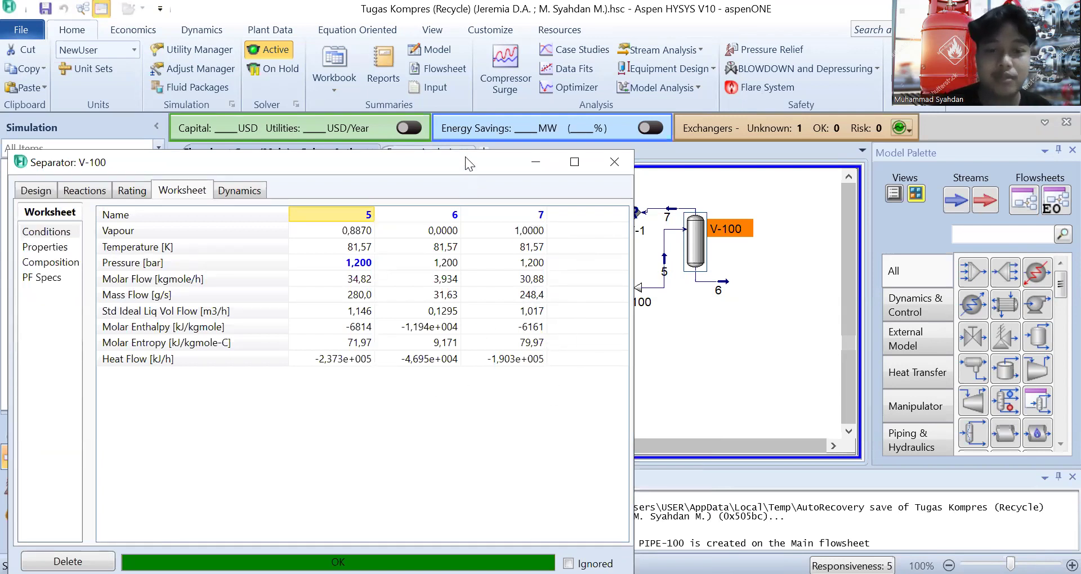
left_click_drag(488, 163, 497, 126)
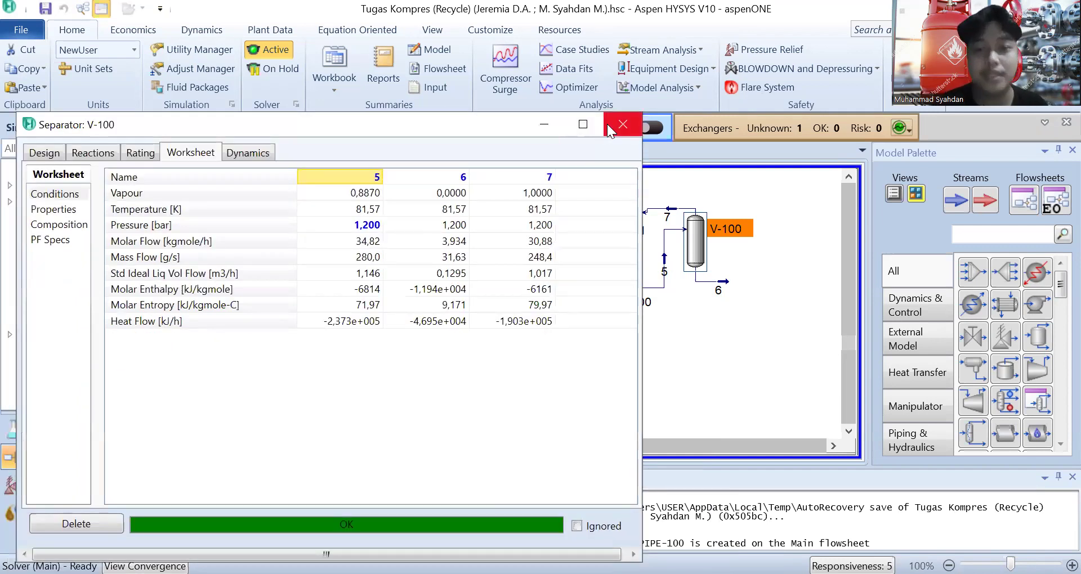
left_click(612, 128)
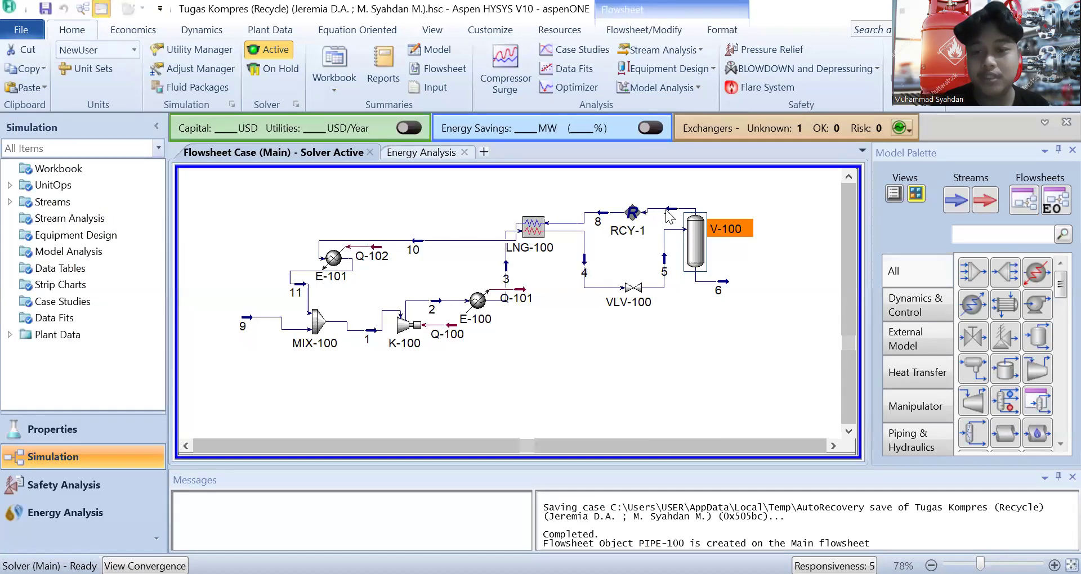
Inspect the conditions of streams 7 and 8 on either side of recycle block RCY-1
double_click(669, 214)
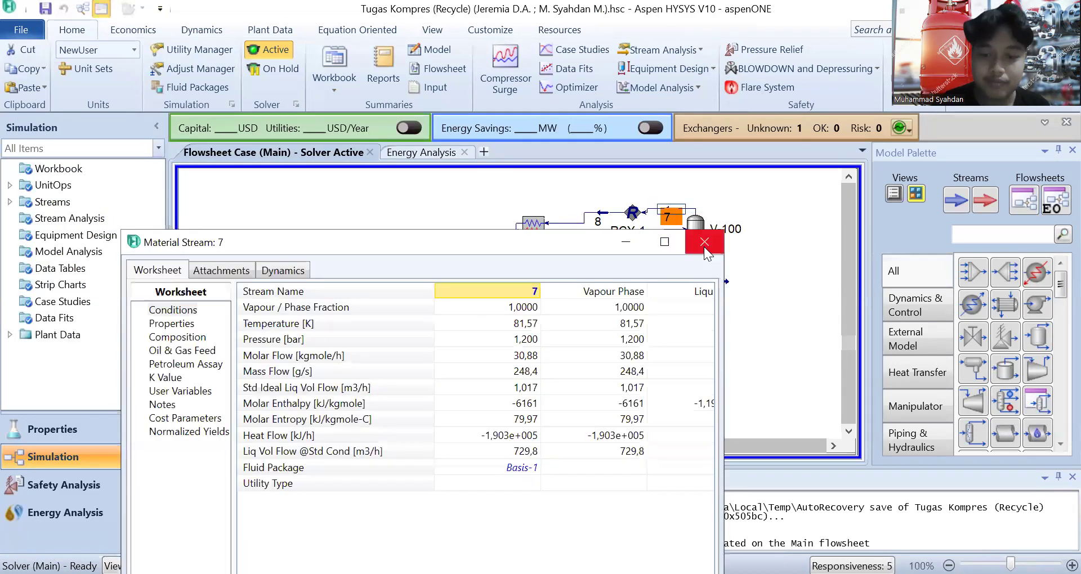
left_click(704, 247)
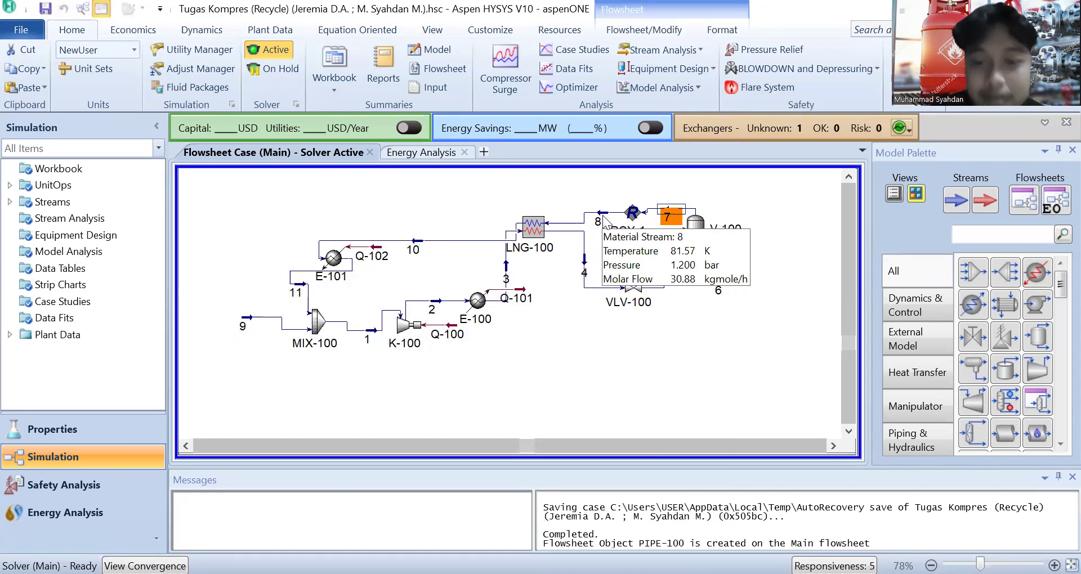
double_click(602, 214)
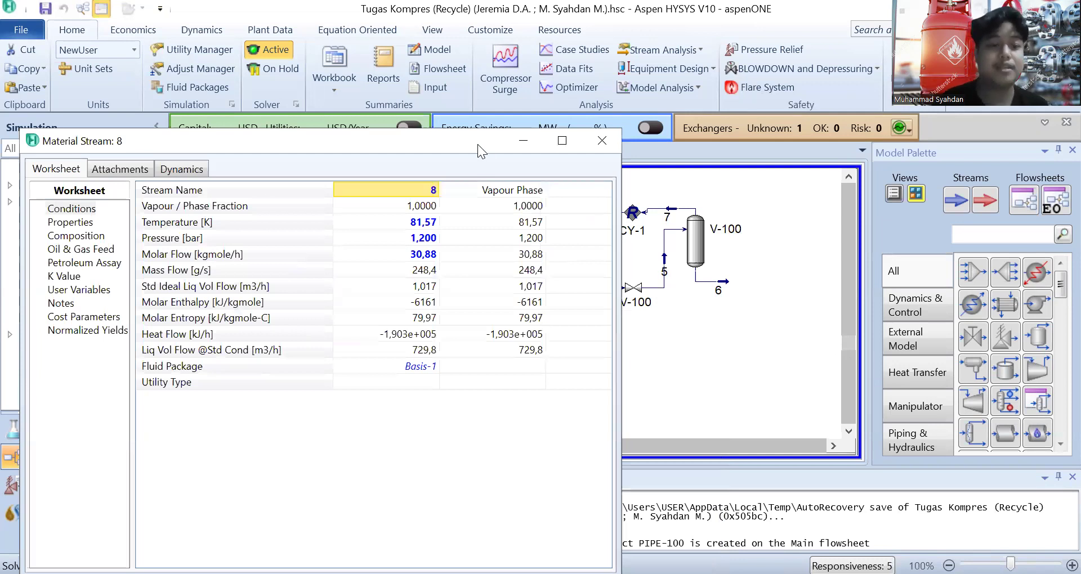
left_click_drag(477, 144, 511, 118)
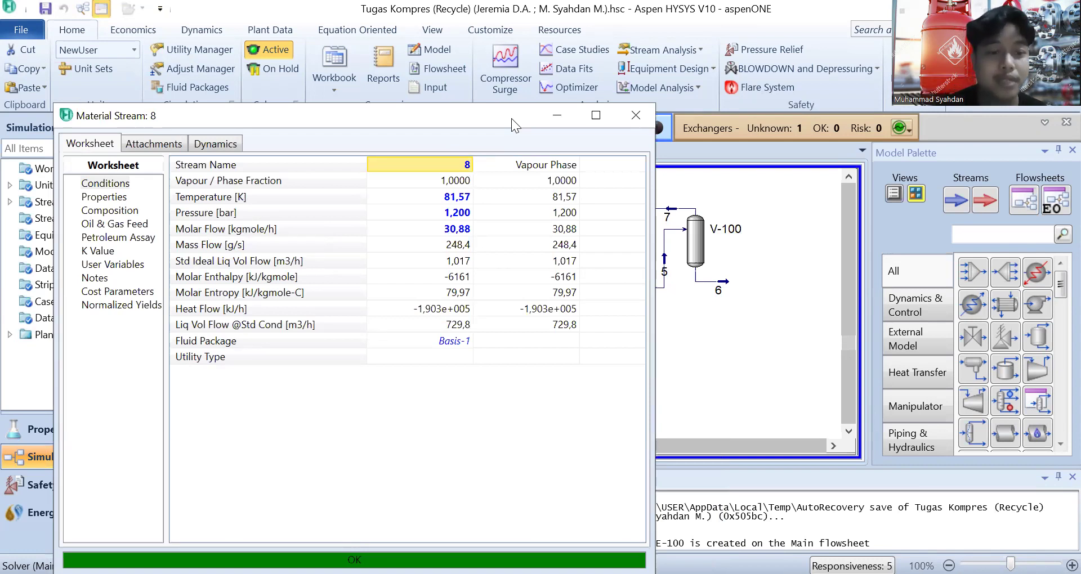
left_click(637, 113)
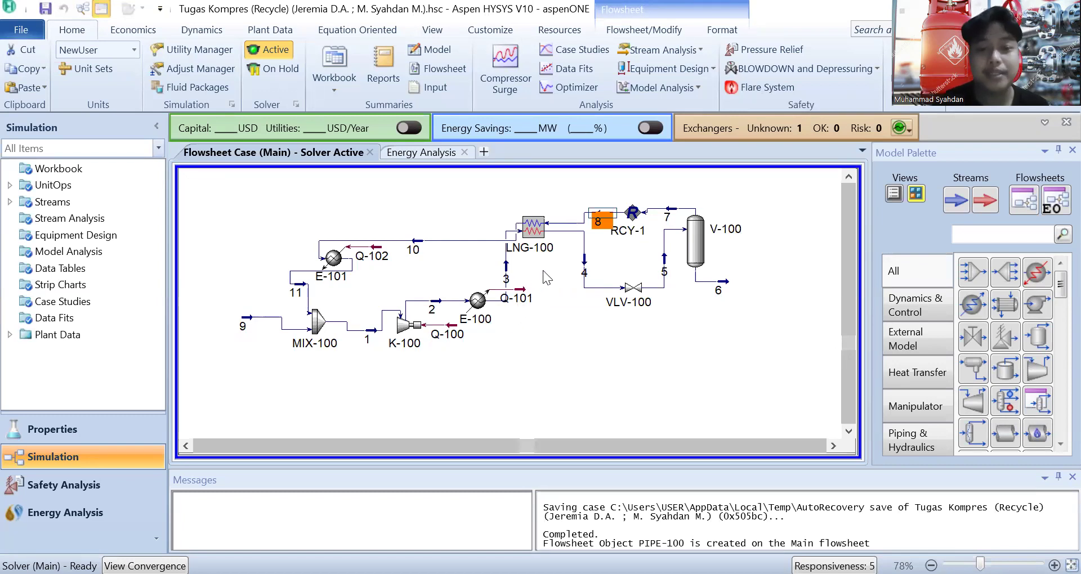
Inspect the overall and vapour phase conditions of stream 10 between exchanger LNG-100 and heater E-101
double_click(420, 241)
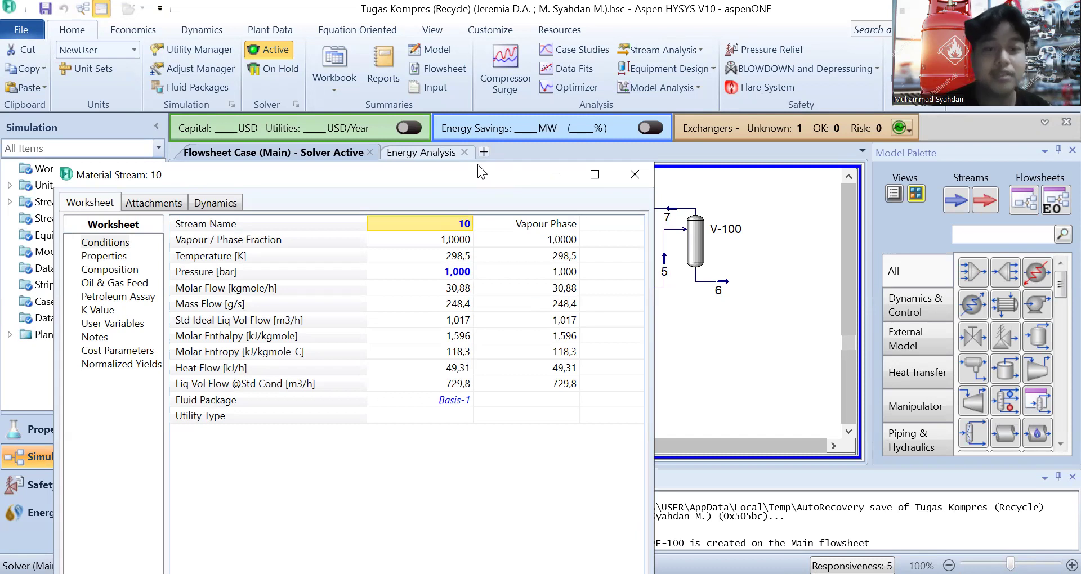
left_click_drag(478, 164, 469, 83)
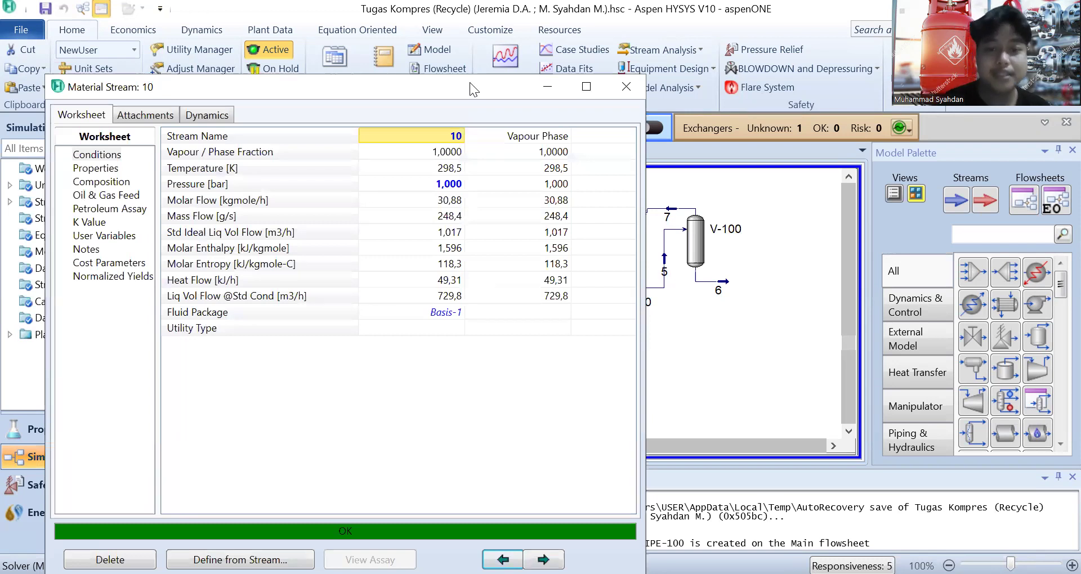
left_click(626, 87)
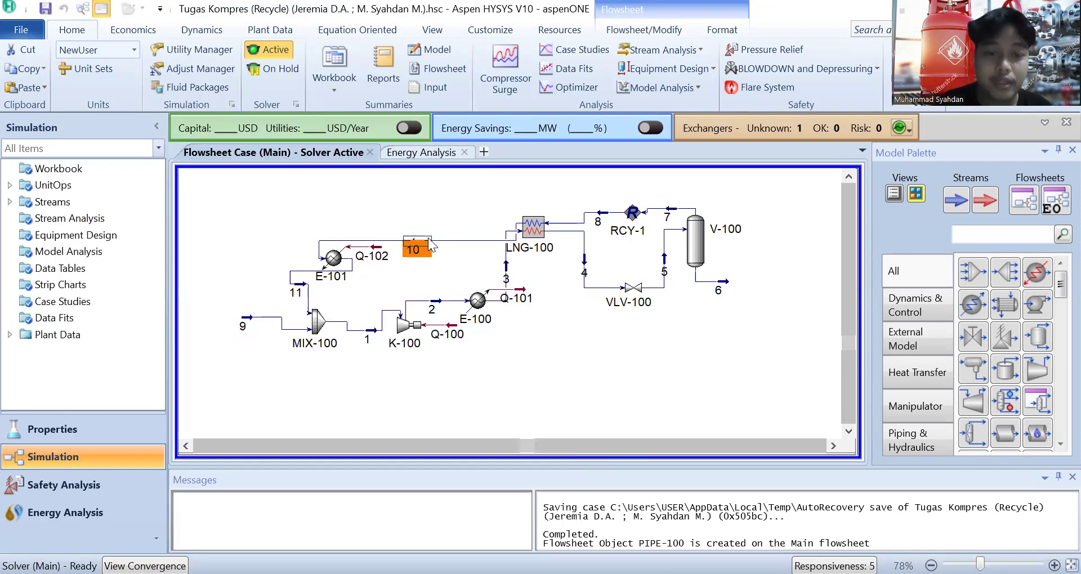
left_click(417, 246)
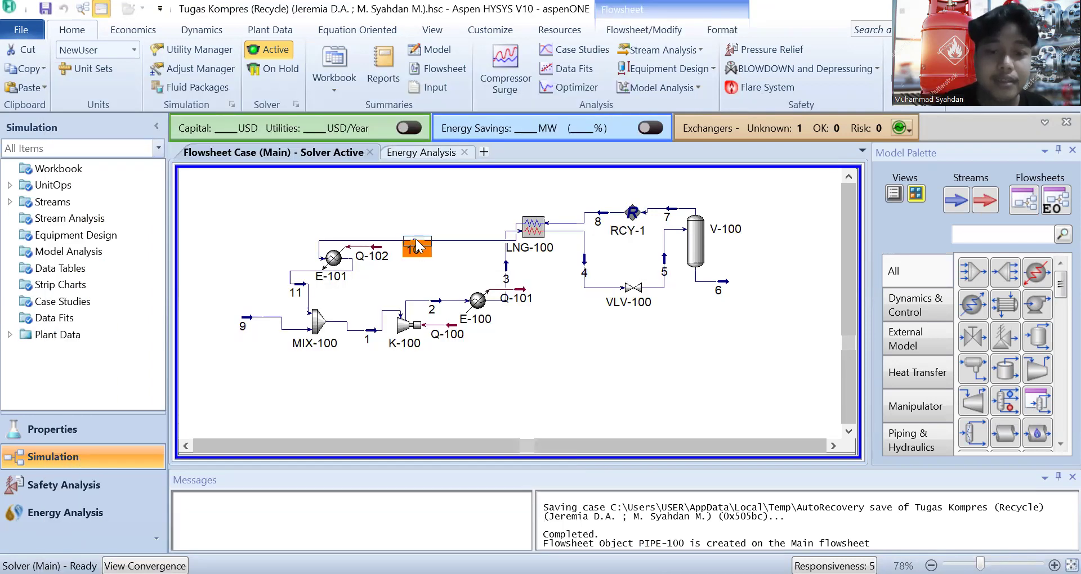
double_click(417, 246)
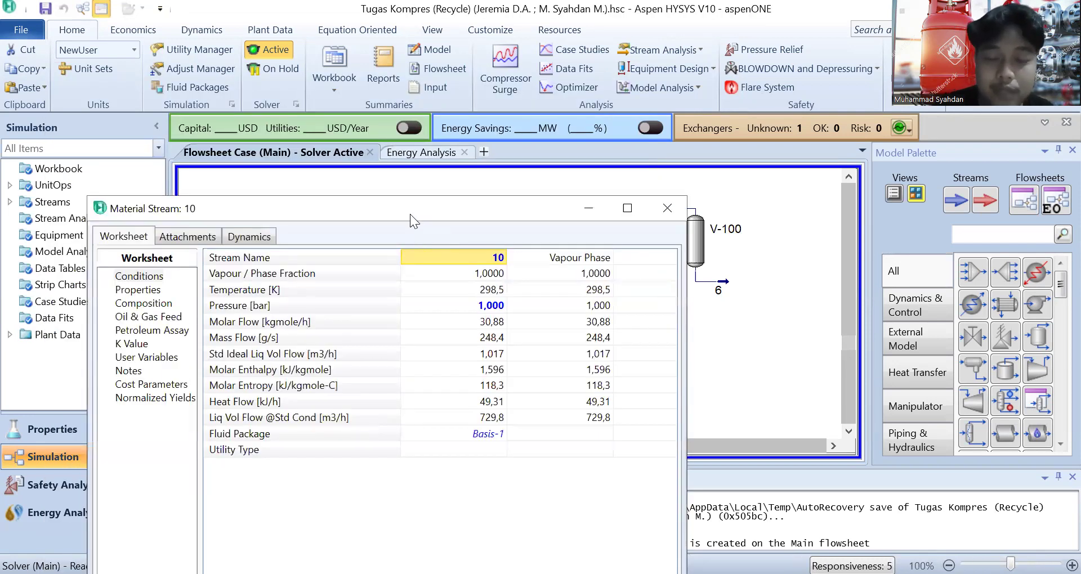
left_click_drag(413, 205, 400, 135)
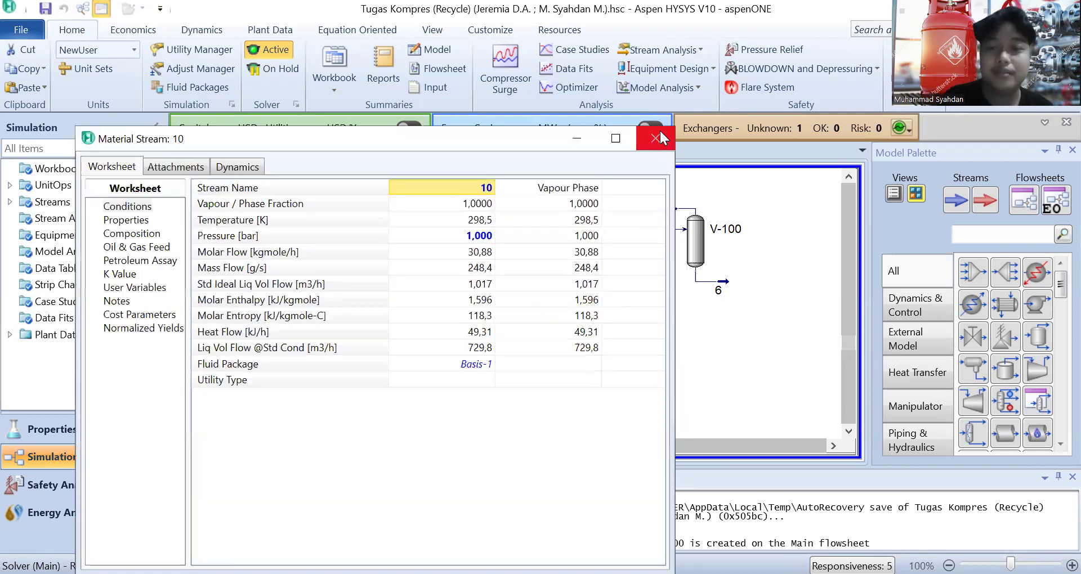
left_click(657, 138)
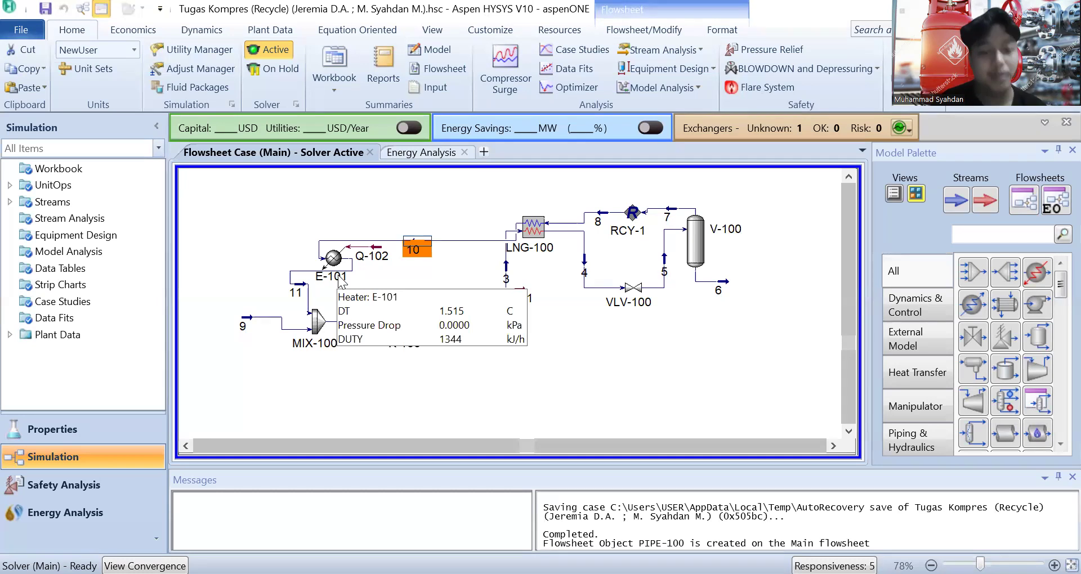
Review the worksheet of heater E-101, comparing inlet stream 10, outlet stream 11 and energy stream Q-102
double_click(334, 258)
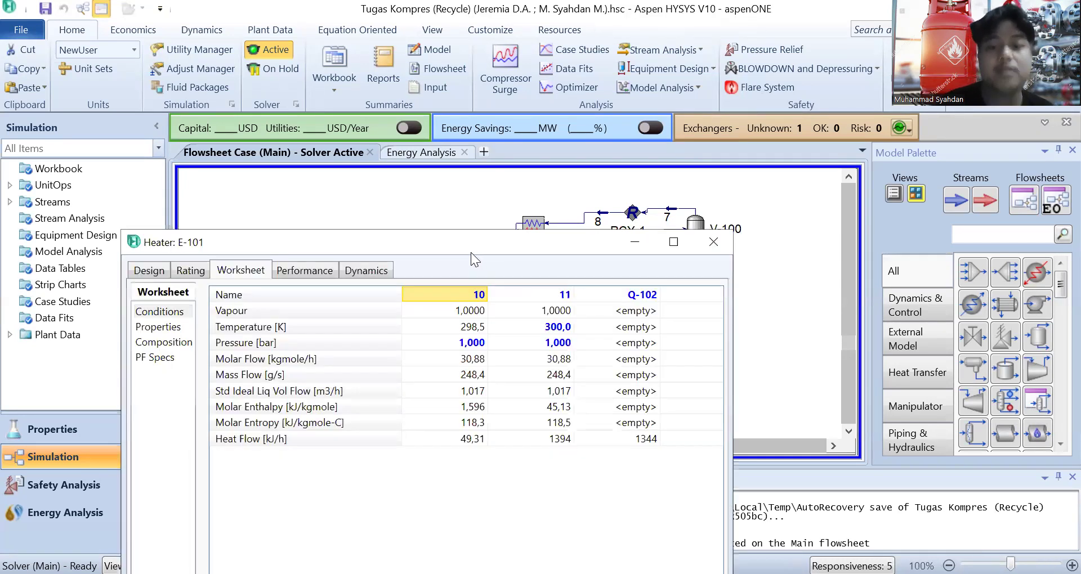
left_click_drag(471, 254, 441, 156)
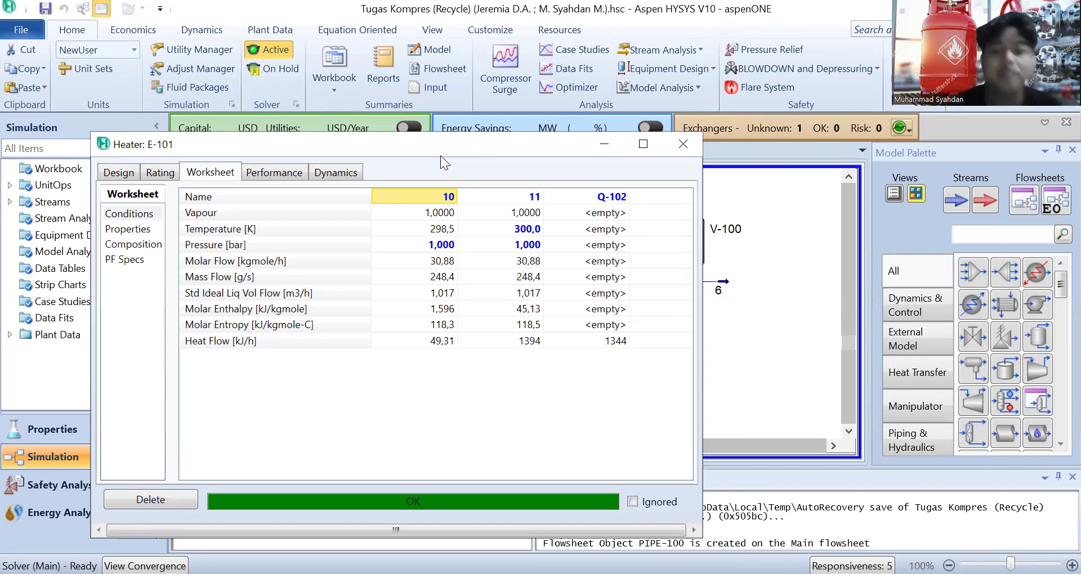
left_click(683, 144)
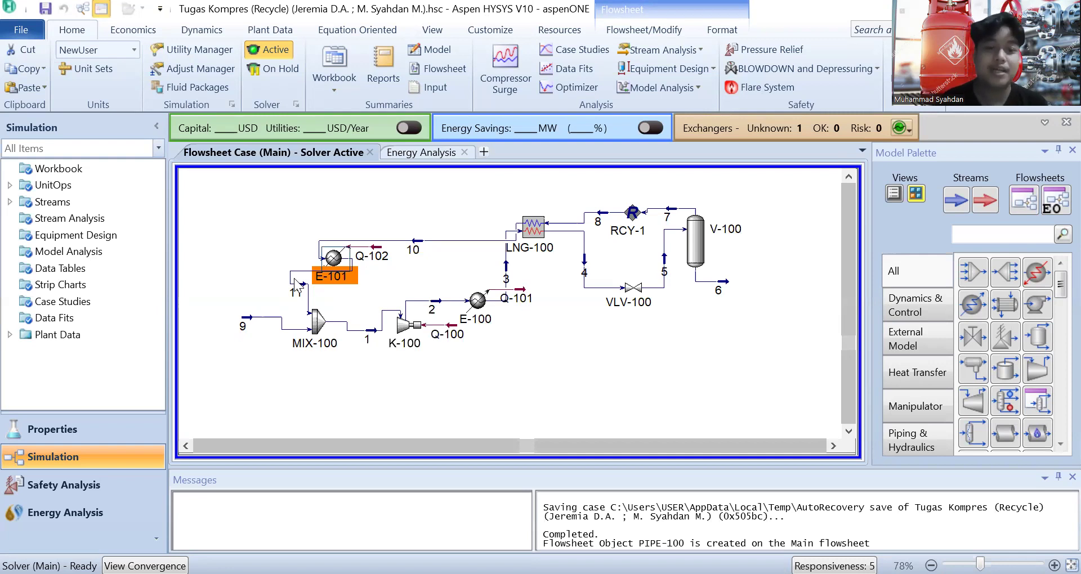
Examine the worksheet of mixer MIX-100, comparing inlet streams 11 and 9 with mixed outlet stream 1
mouse_move(318, 322)
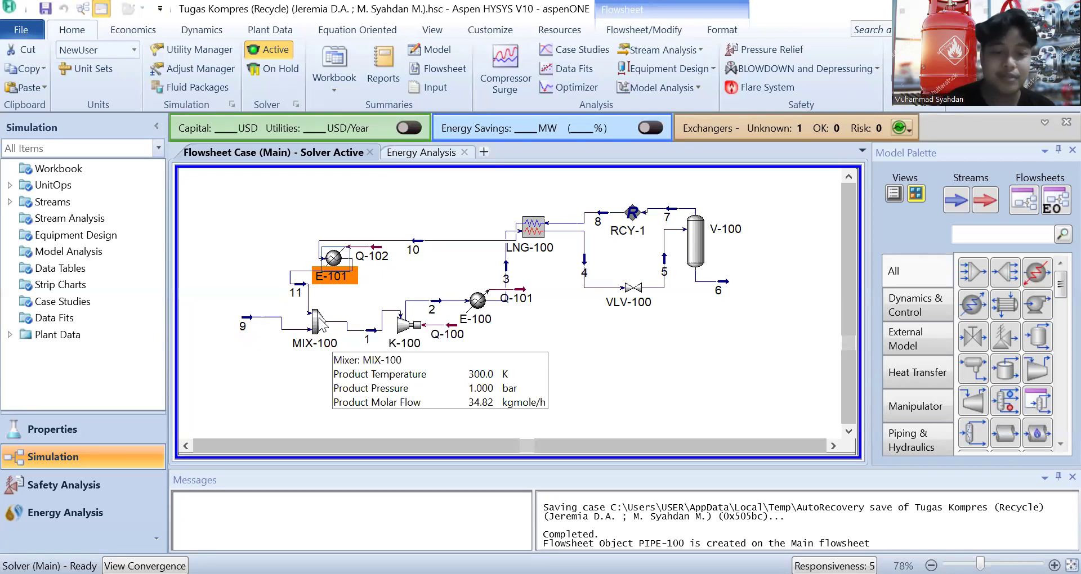
double_click(319, 322)
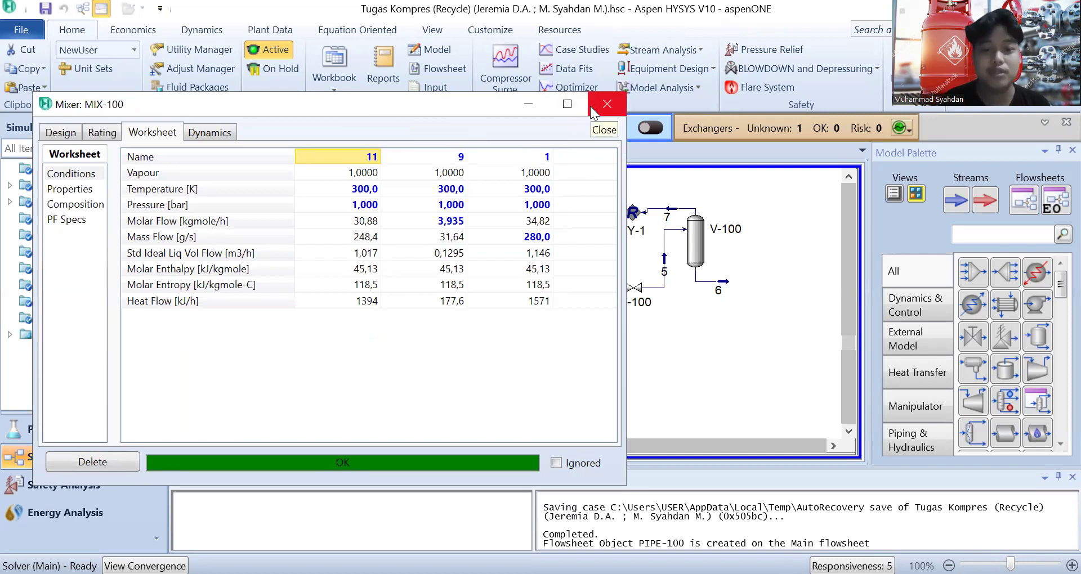
left_click(598, 105)
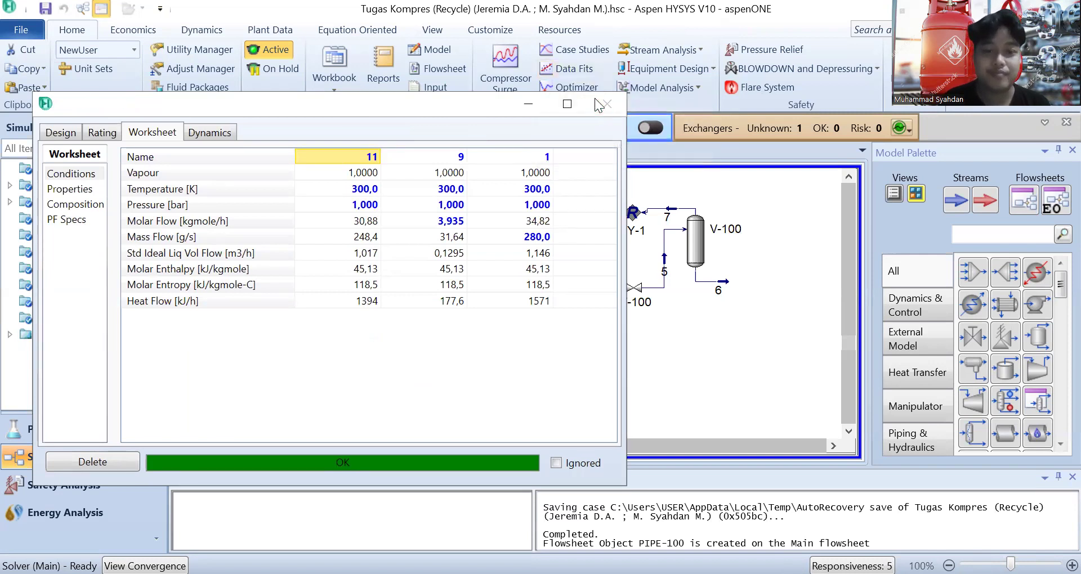